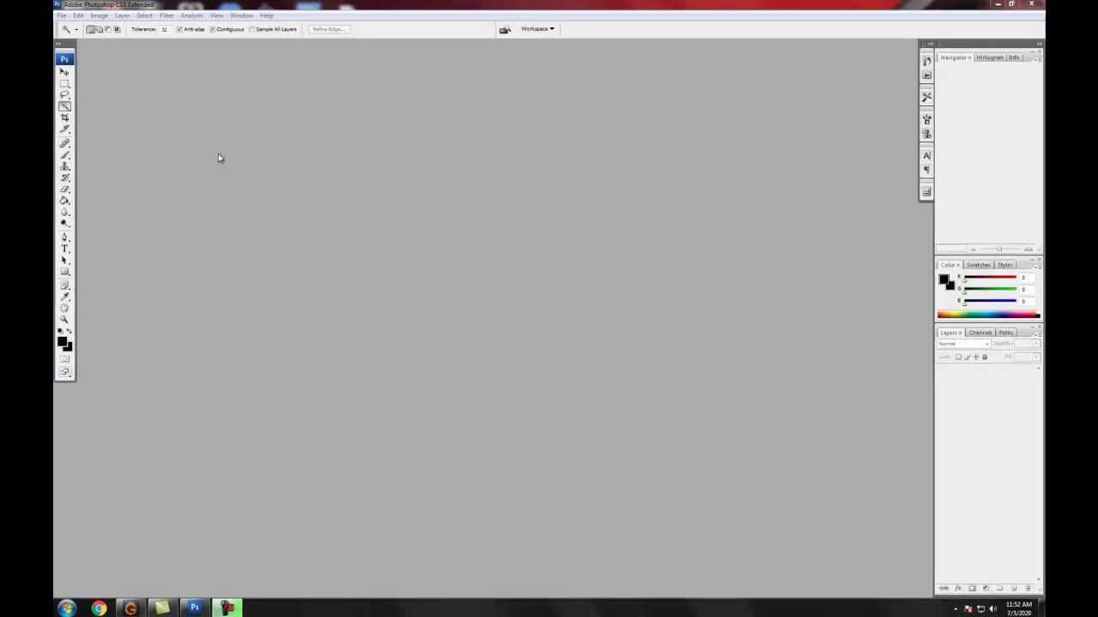
Step: Open images.jpg from the Desktop and maximize its document window
left_click(63, 17)
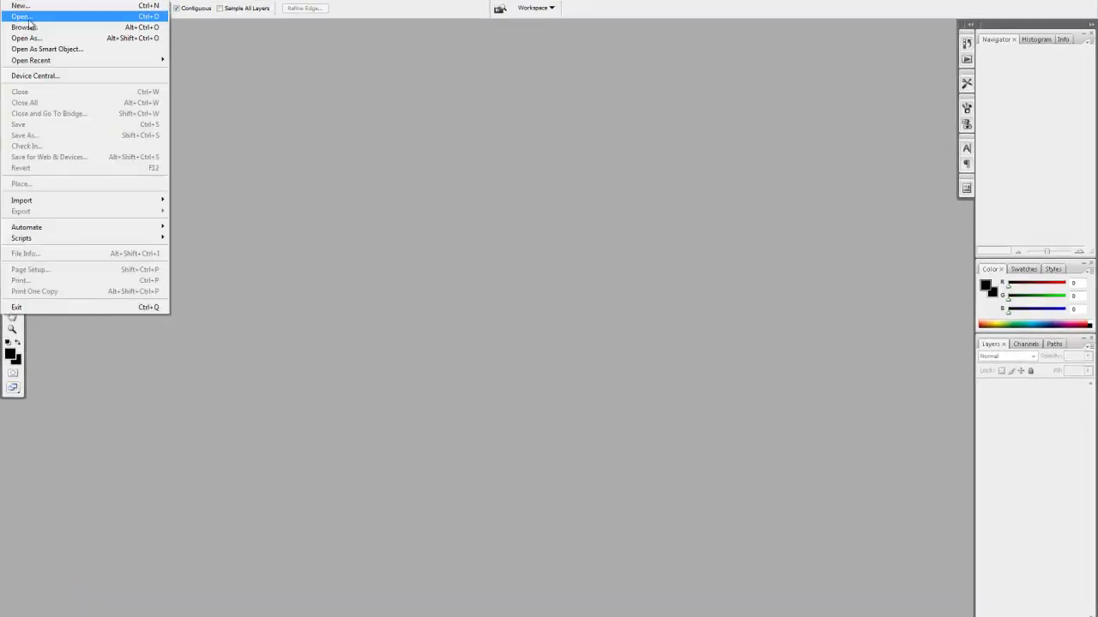
left_click(32, 22)
left_click_drag(706, 129, 710, 268)
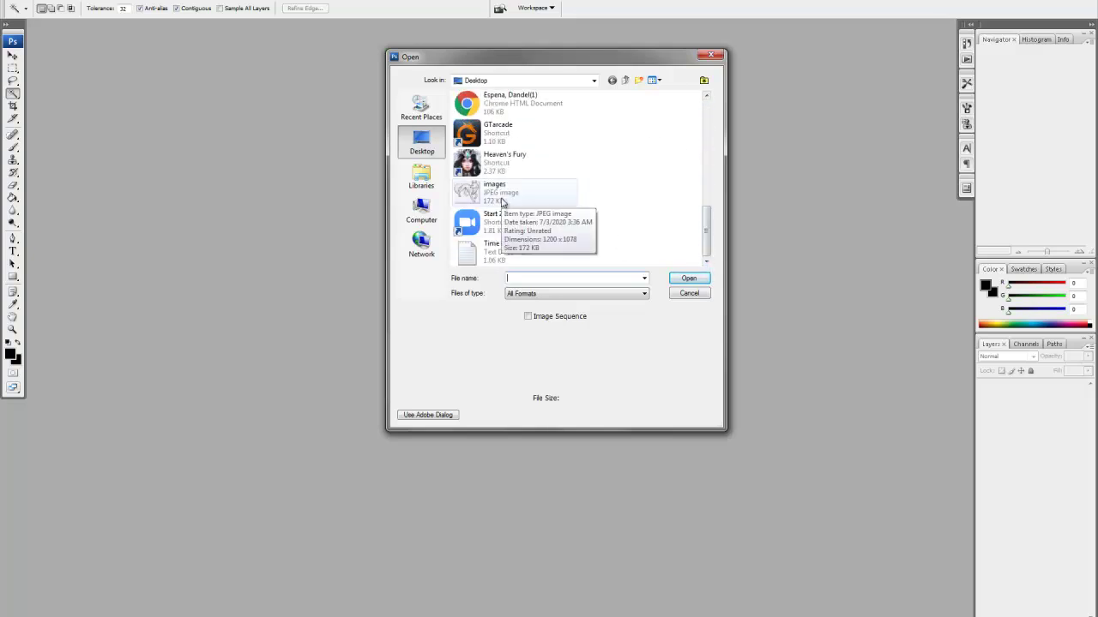
left_click(503, 202)
left_click(694, 284)
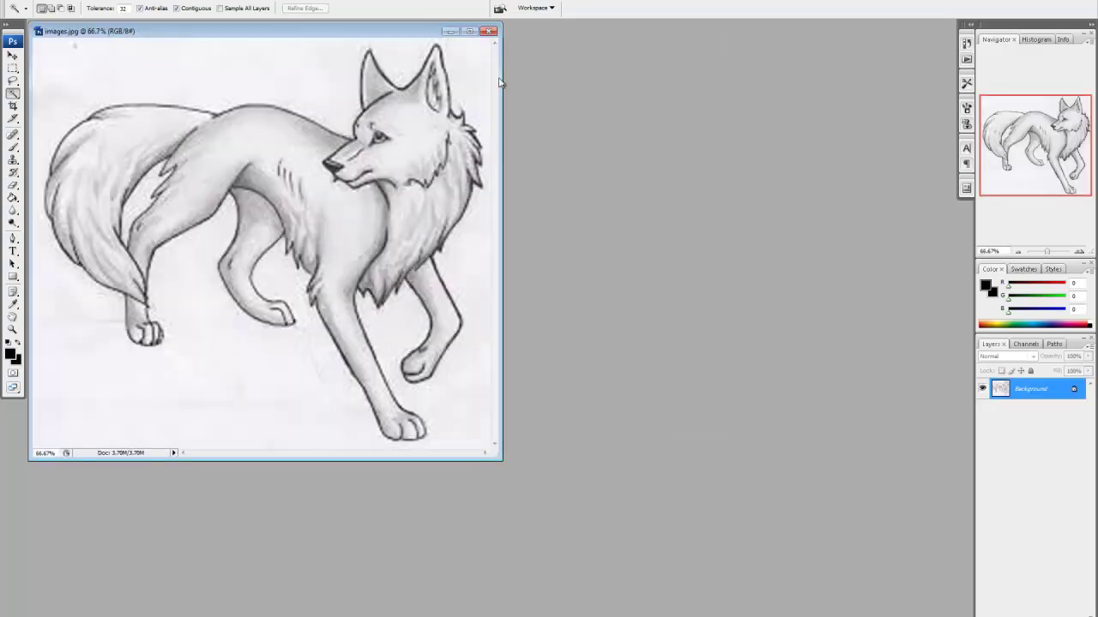
left_click(469, 32)
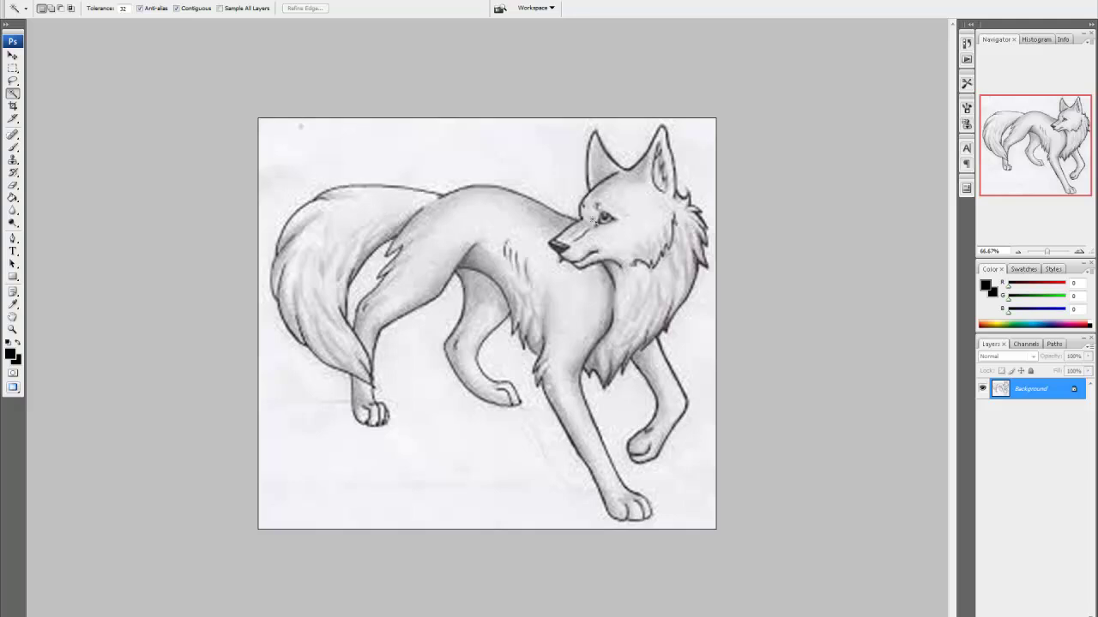
Step: Duplicate the Background layer as Background copy, then delete the original Background
left_click(13, 56)
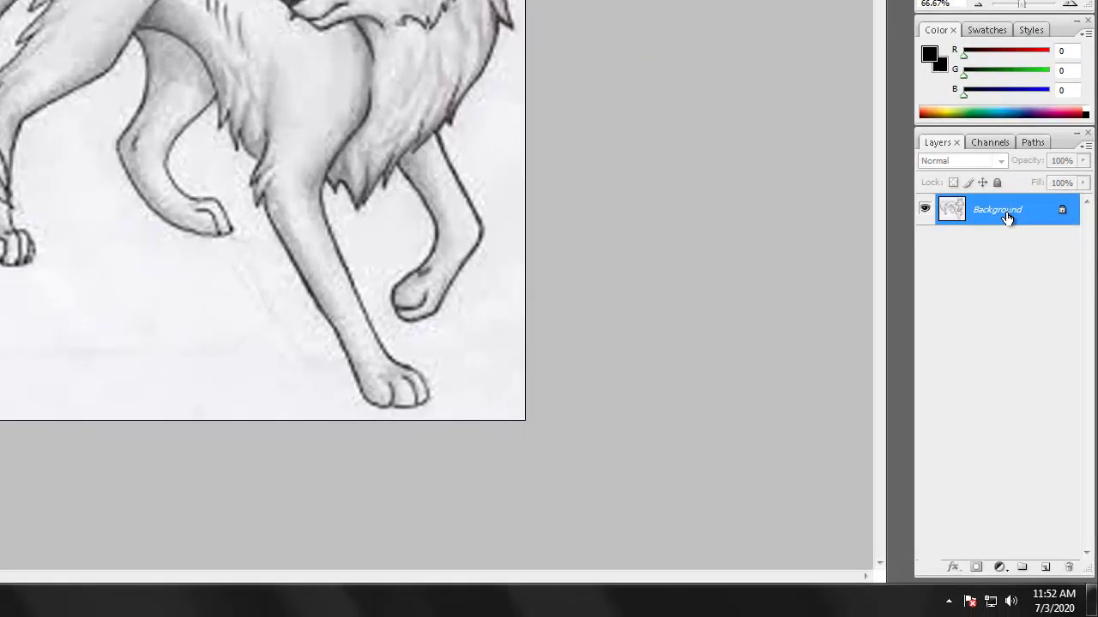
left_click_drag(1009, 242, 1036, 535)
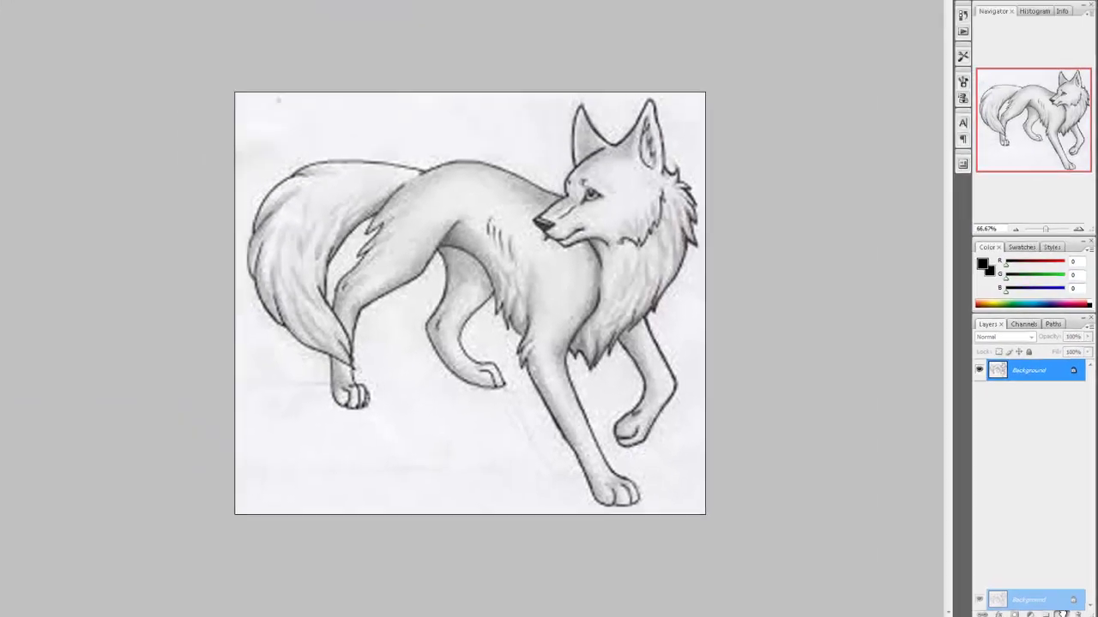
mouse_move(1062, 614)
left_mouse_down()
mouse_move(1027, 379)
mouse_move(1062, 611)
left_mouse_up()
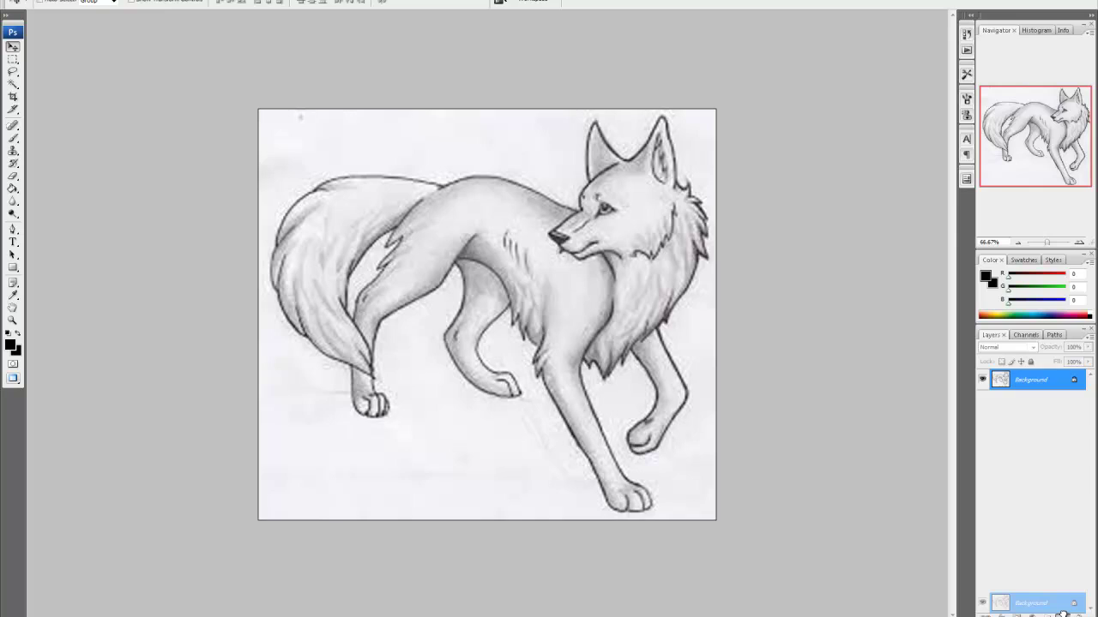
left_click_drag(1062, 614, 1064, 614)
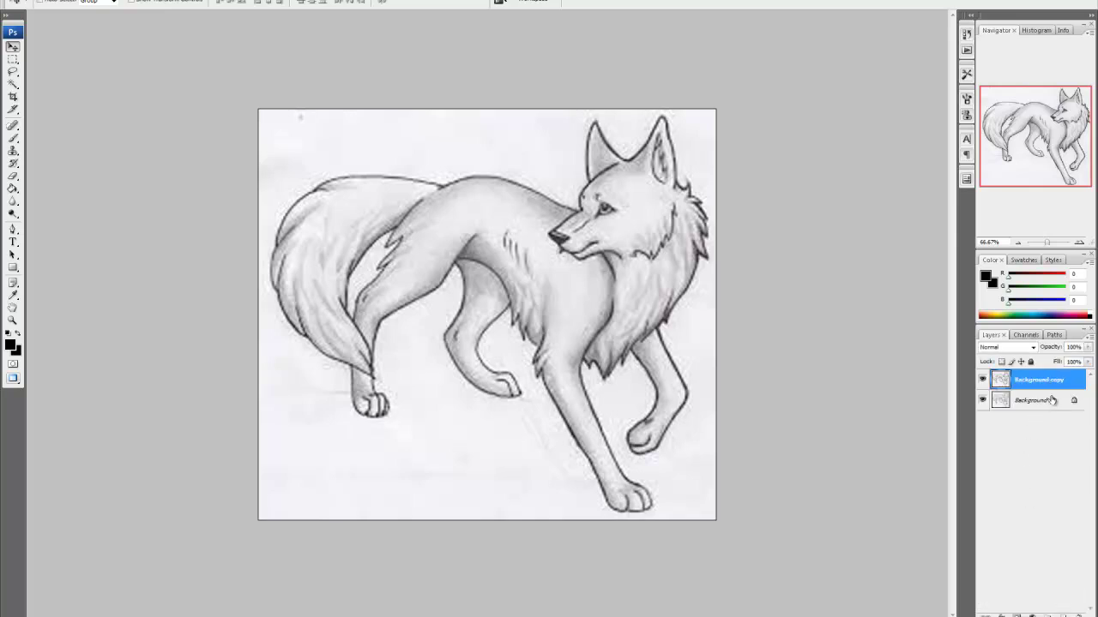
left_click_drag(1052, 401, 1047, 412)
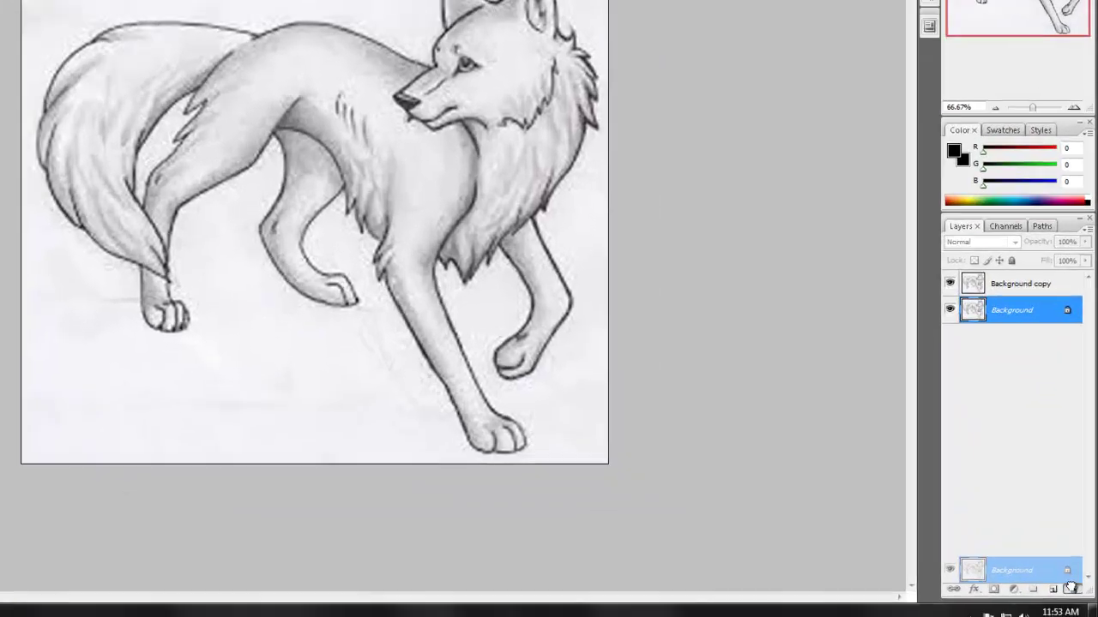
left_click_drag(1047, 411, 1076, 615)
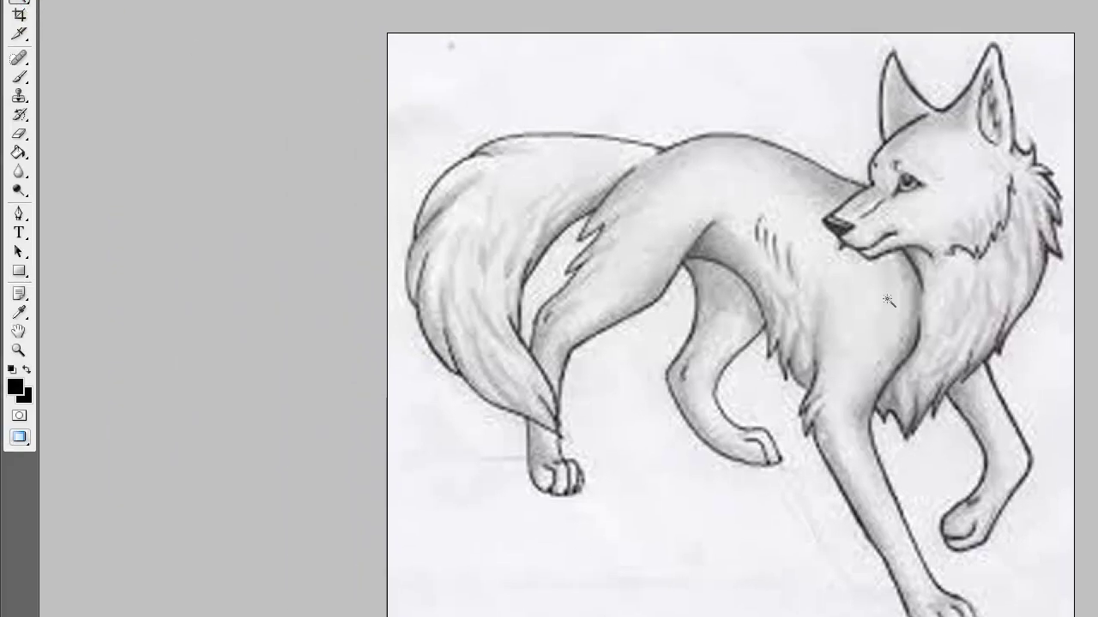
Step: Select the paper with an inverted Color Range sampled on the dark lines, and delete it
right_click(887, 300)
left_click(925, 339)
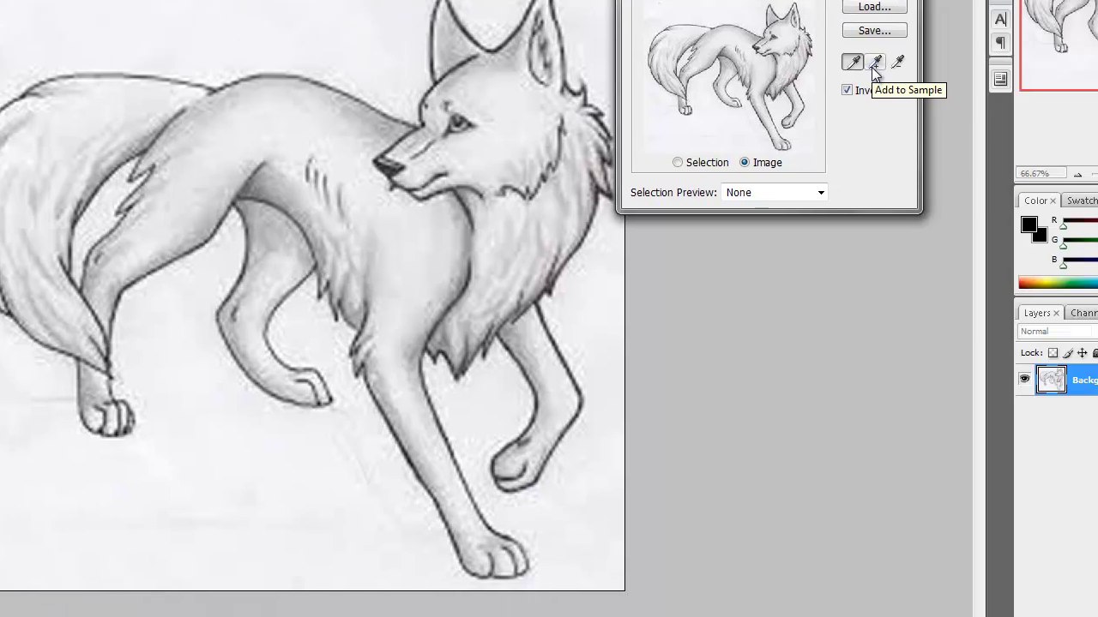
left_click(774, 51)
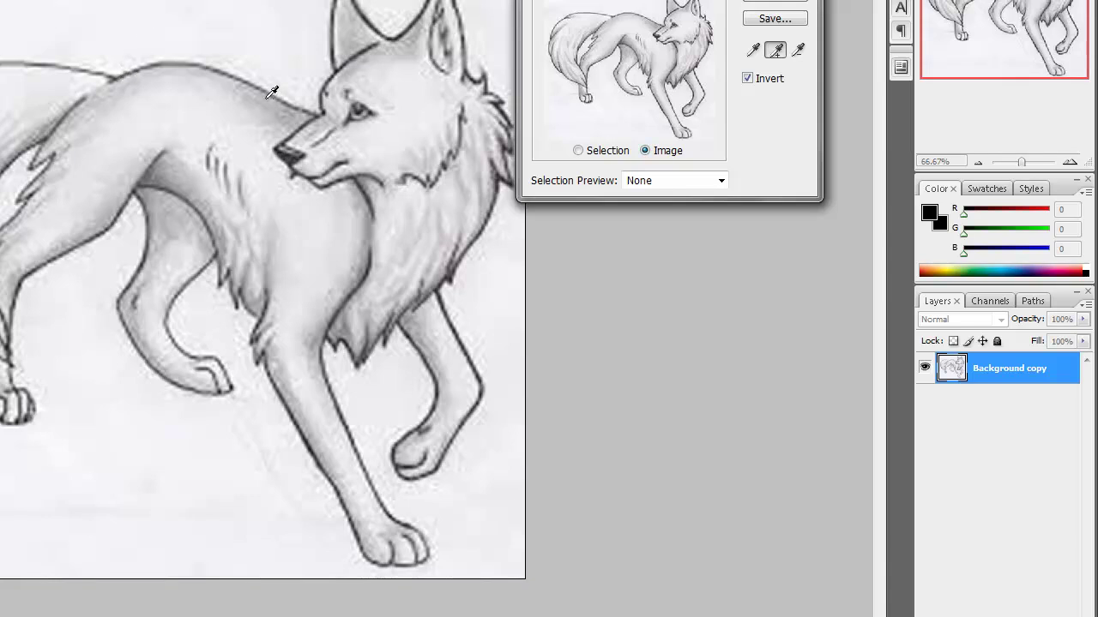
left_click(286, 155)
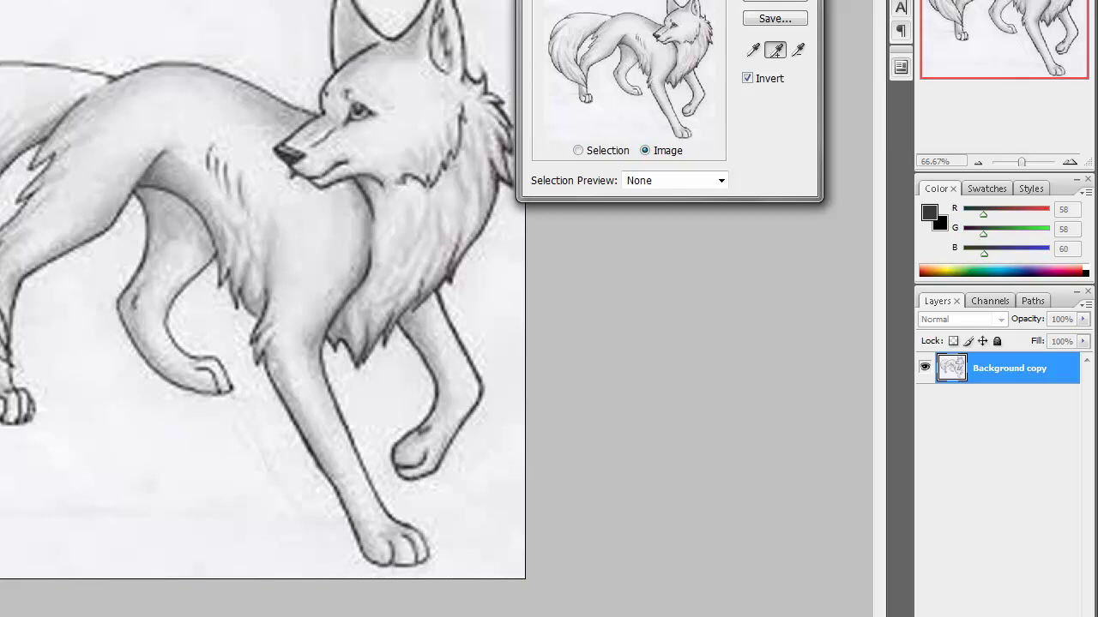
key("Return")
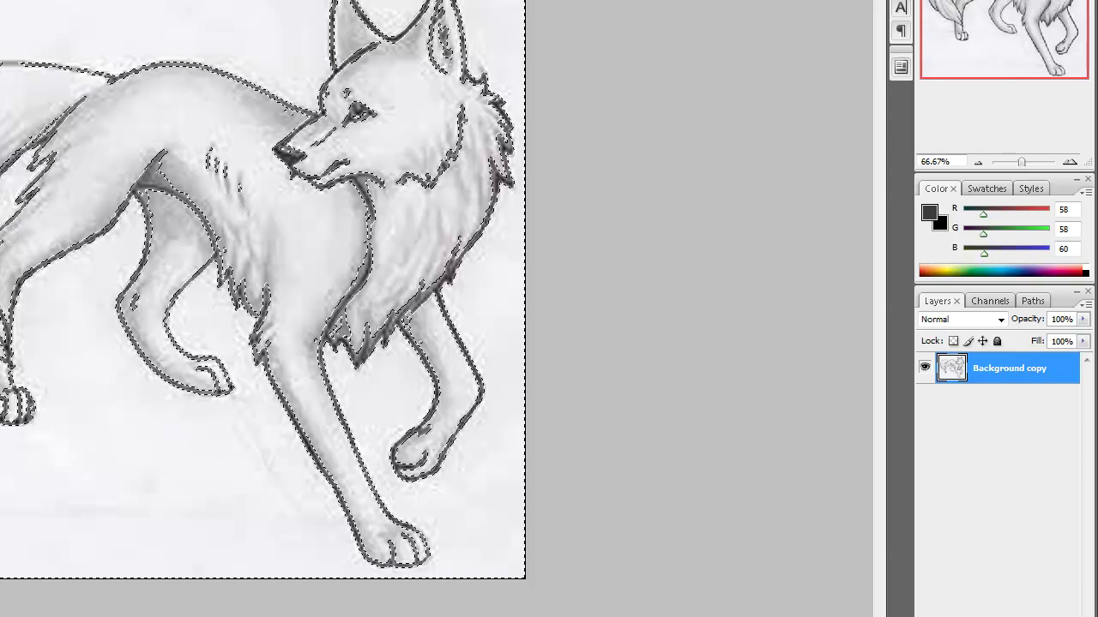
key("Delete")
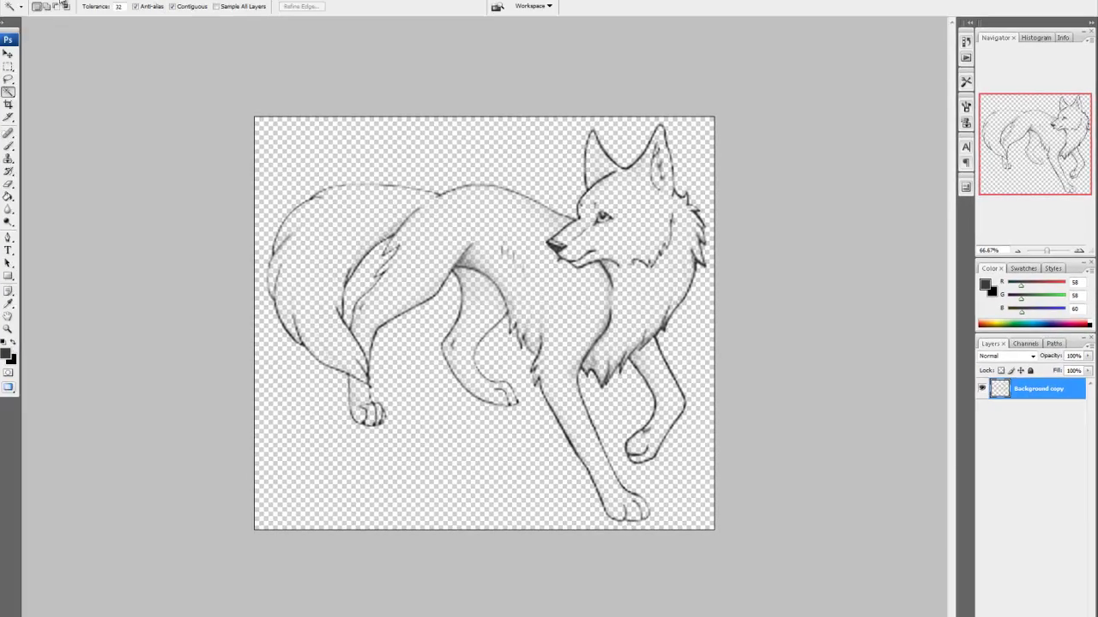
Step: Apply Levels with the black input level raised to 176 to darken the lines
left_click(66, 2)
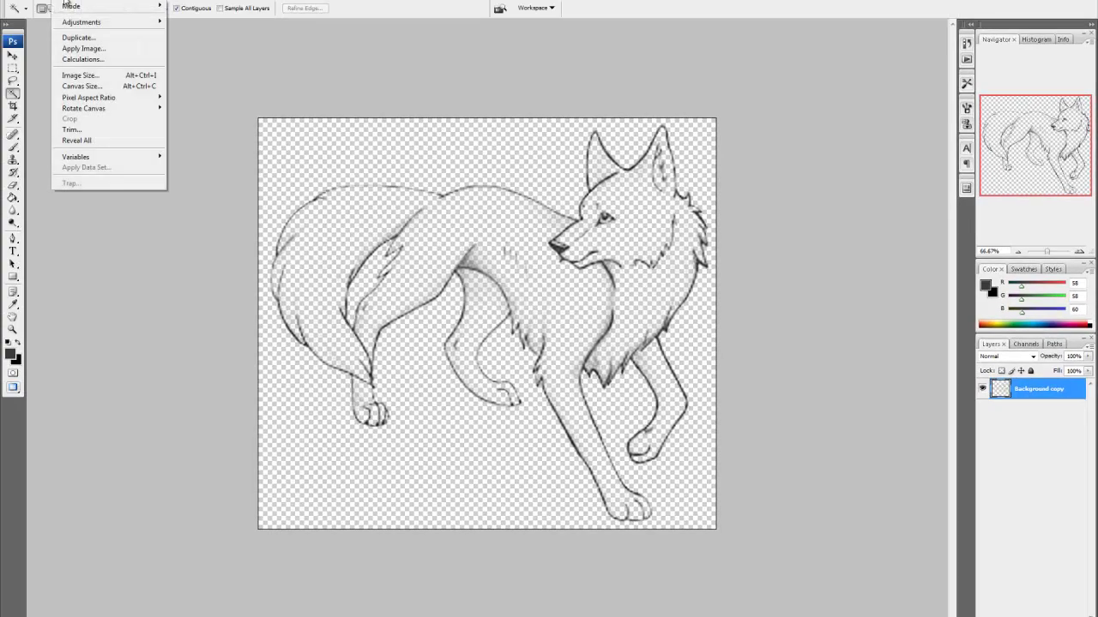
mouse_move(82, 22)
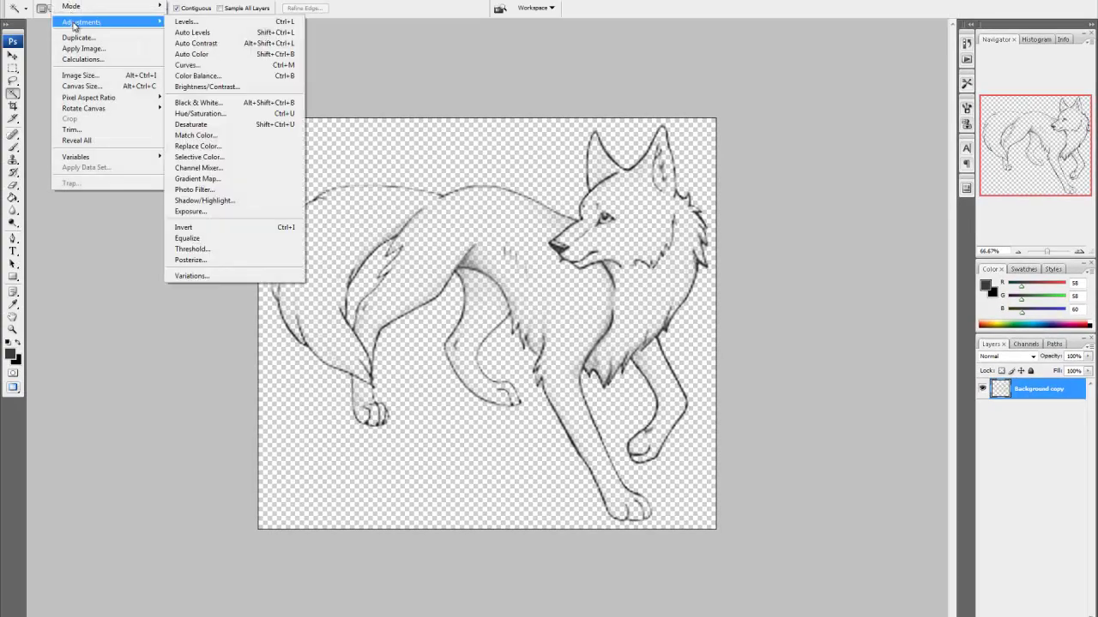
left_click(195, 26)
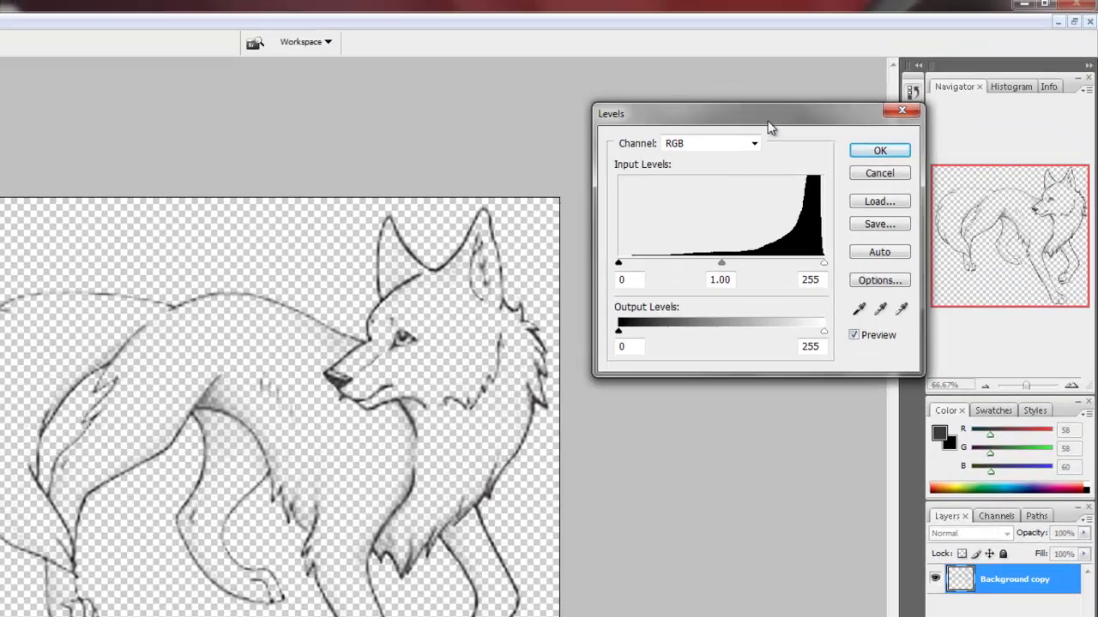
left_click_drag(845, 67, 705, 168)
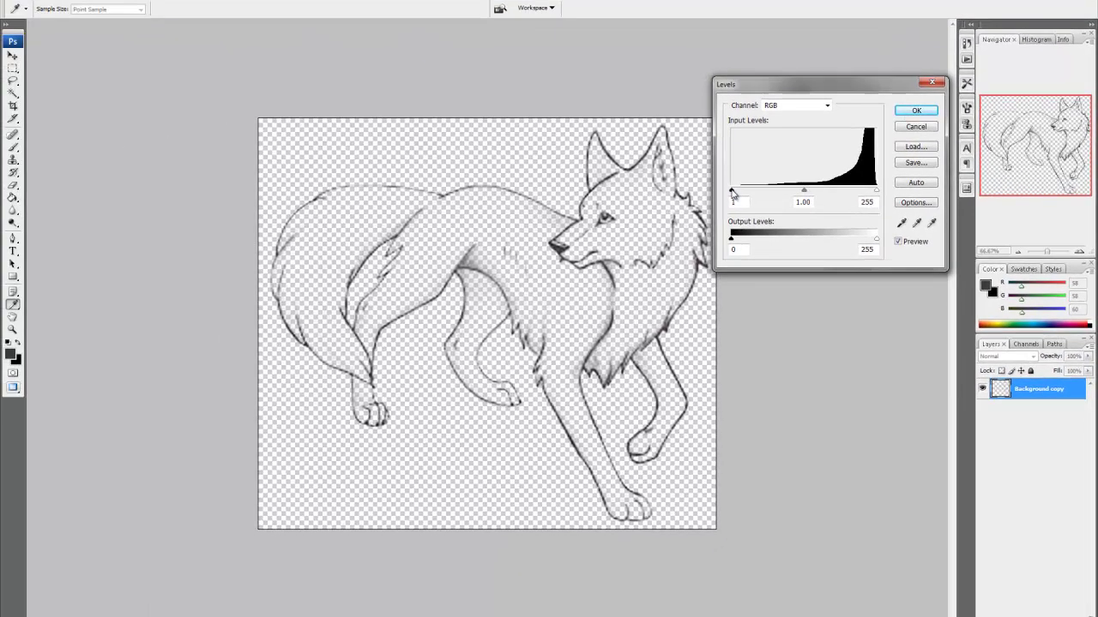
left_click_drag(733, 190, 875, 190)
left_click(916, 111)
key("w")
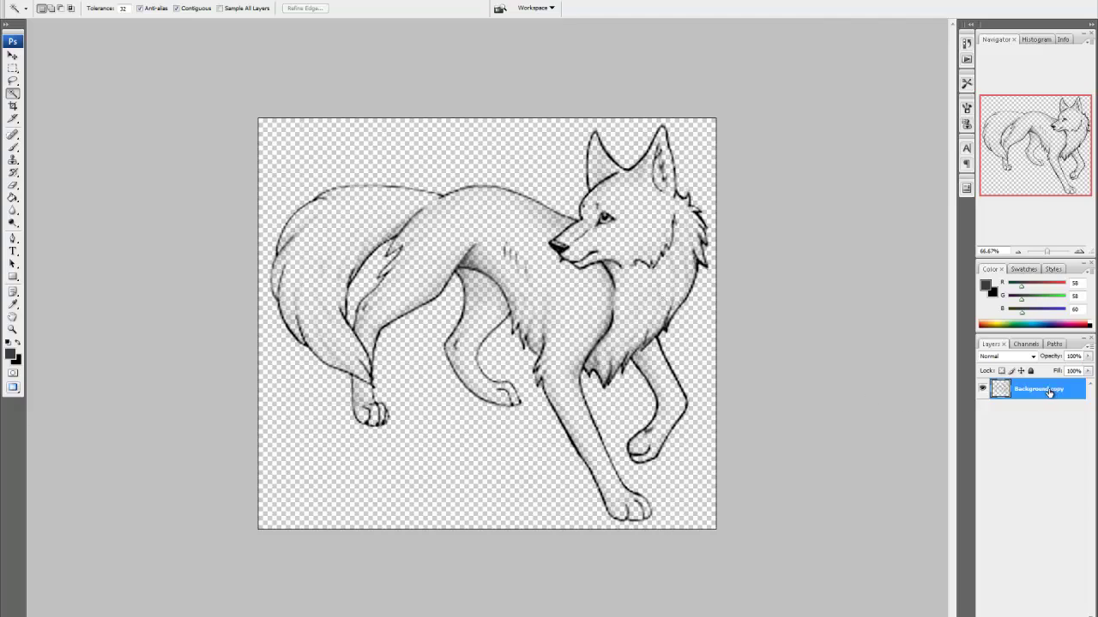
Step: Duplicate Background copy three times, creating Background copy 2, 3 and 4
left_click_drag(1048, 391, 1048, 612)
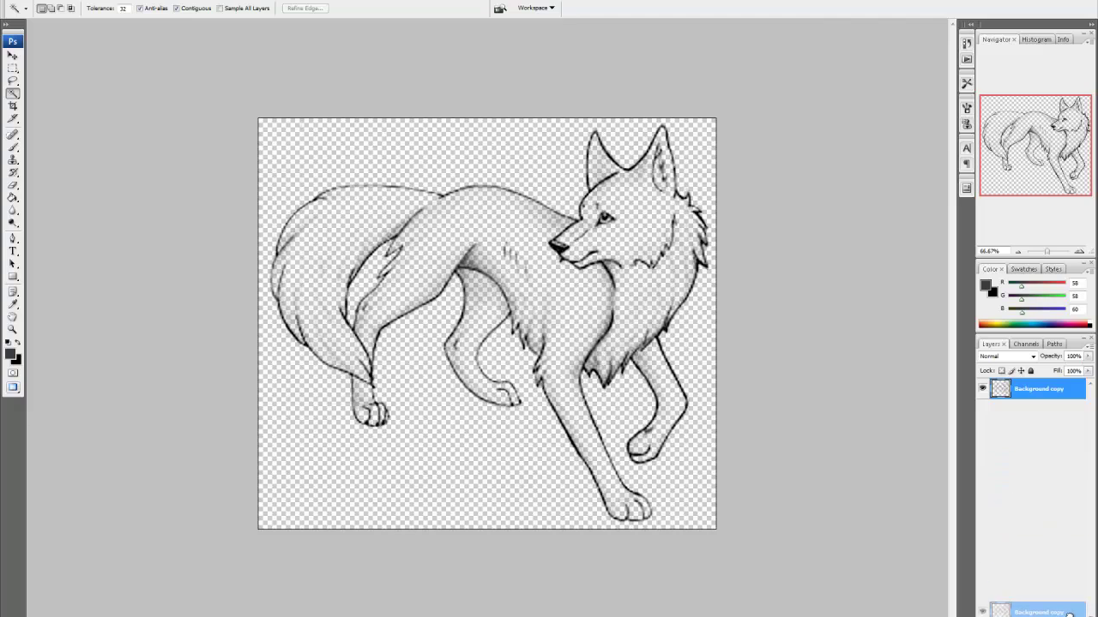
left_click_drag(1036, 395, 1072, 595)
mouse_move(1041, 411)
left_mouse_down()
mouse_move(1050, 612)
mouse_move(1059, 598)
left_mouse_up()
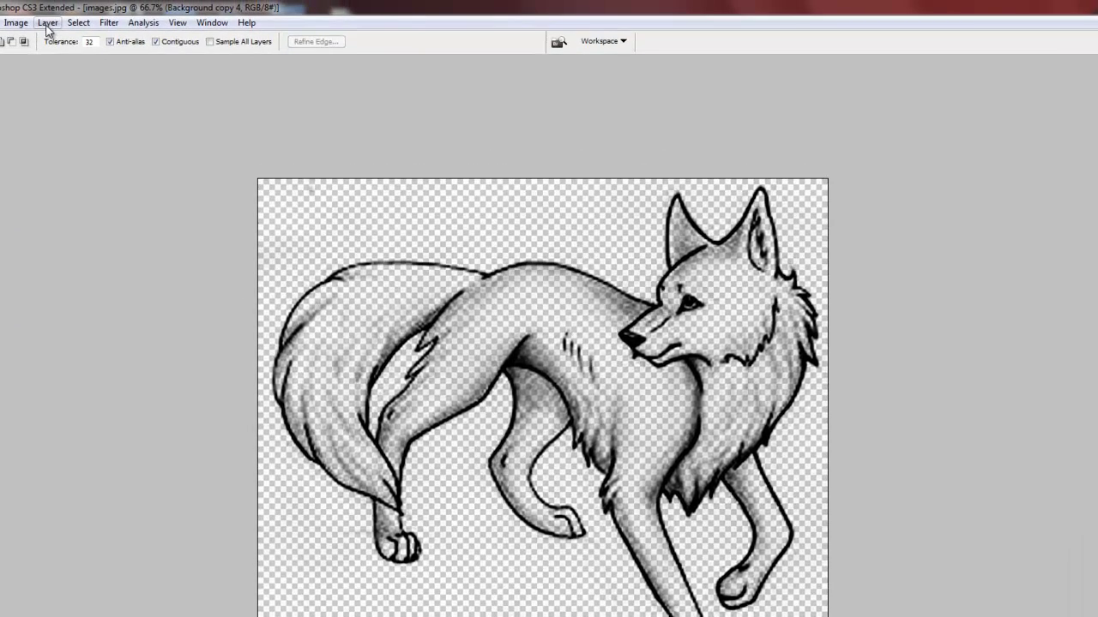
left_click(47, 23)
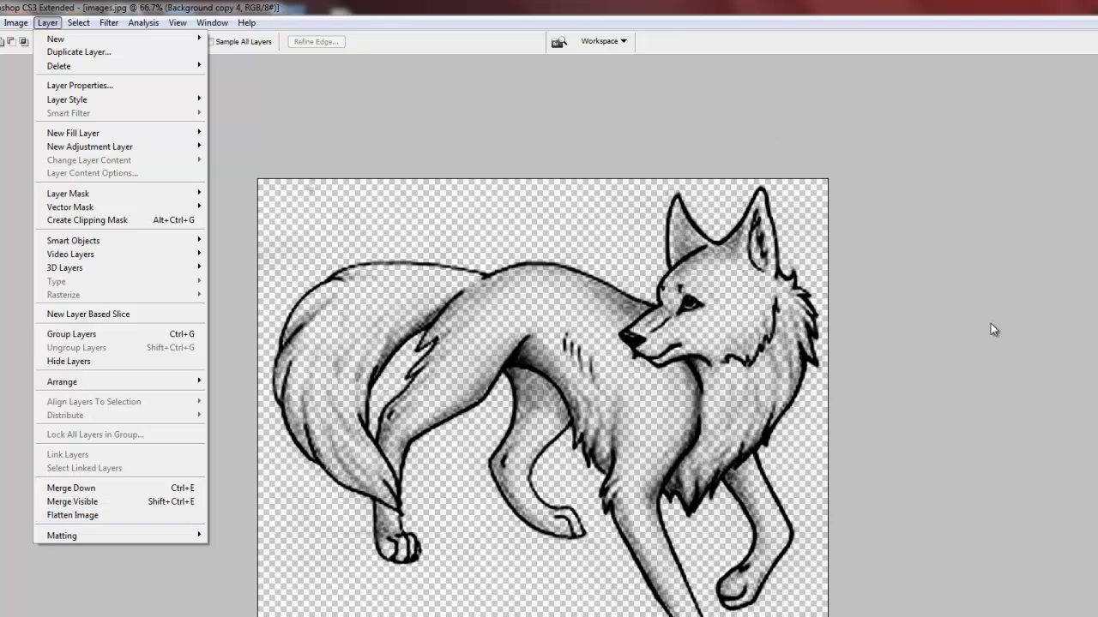
Step: Flatten the image onto a white Background and duplicate it as Background copy
left_click(916, 271)
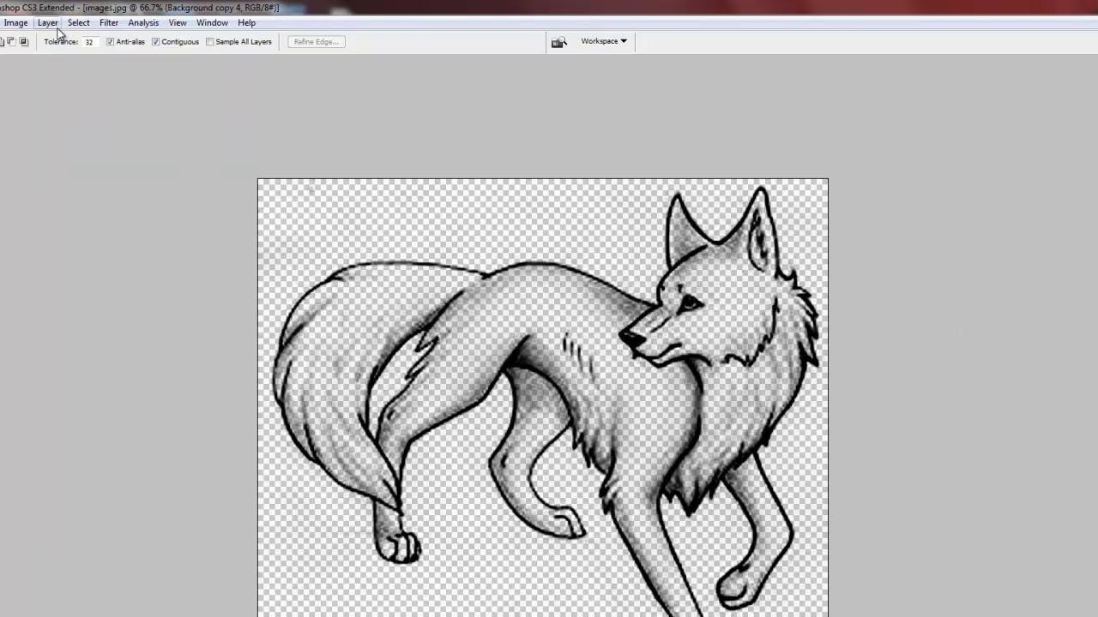
left_click(47, 23)
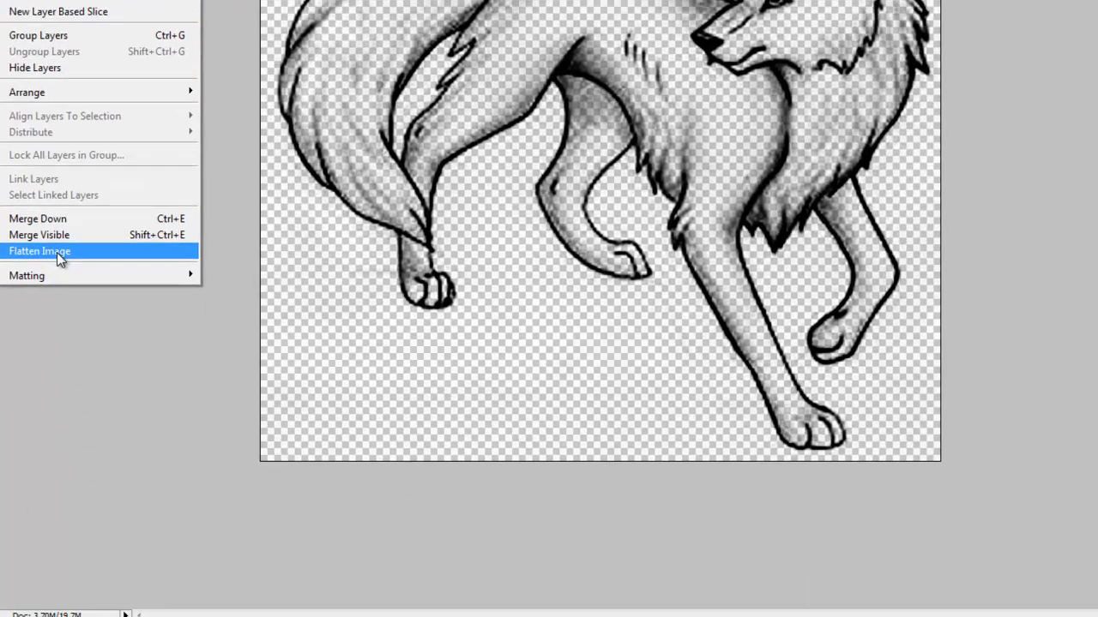
left_click(90, 521)
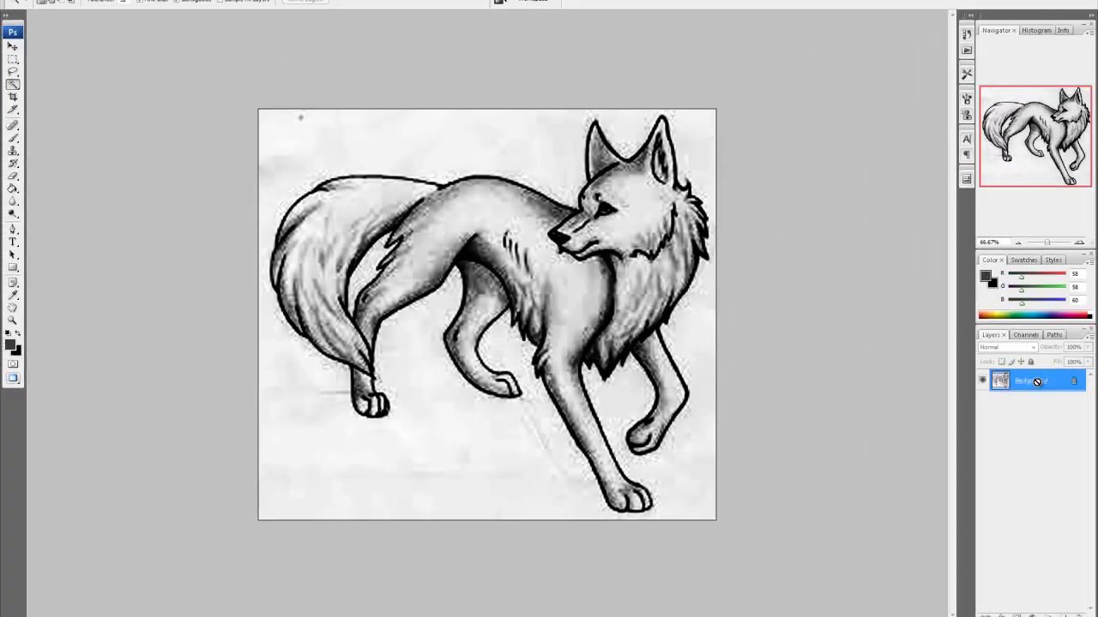
left_click_drag(1054, 380, 1063, 614)
Step: Delete the original Background, clear the white with an inverted Color Range, then deselect
left_click(1060, 408)
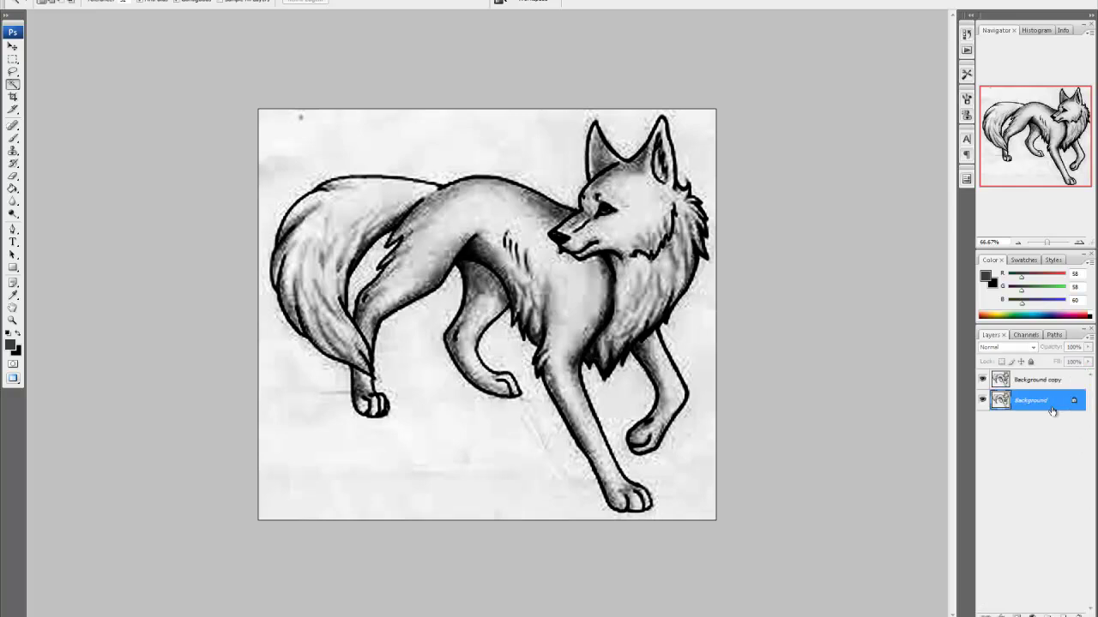
mouse_move(1029, 408)
left_mouse_down()
mouse_move(1079, 512)
mouse_move(1078, 614)
left_mouse_up()
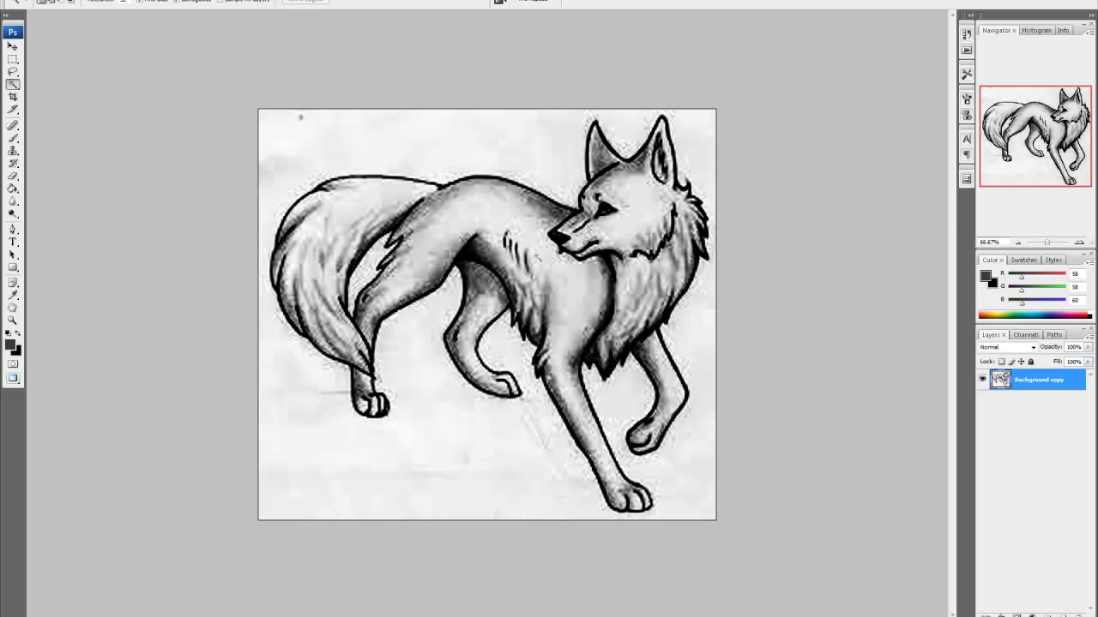
right_click(529, 225)
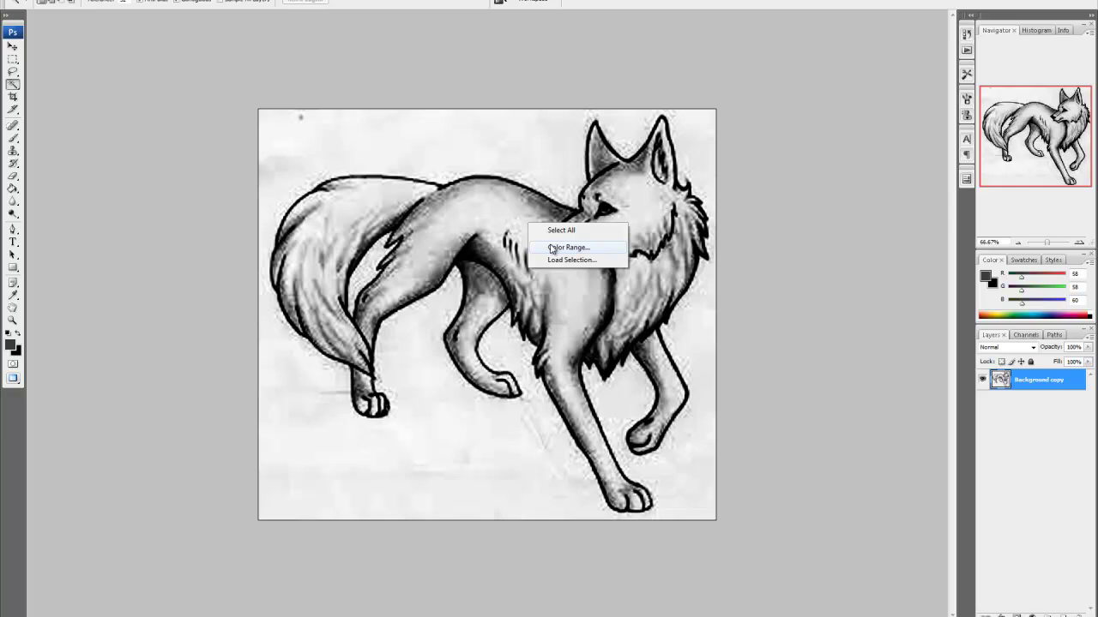
left_click(553, 249)
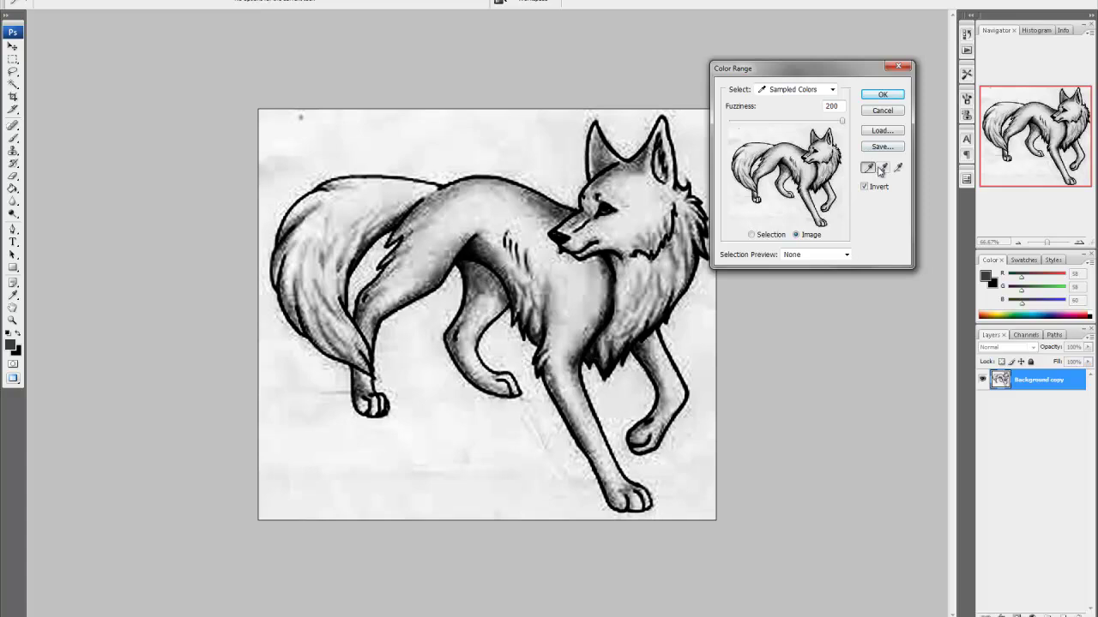
left_click(881, 169)
left_click(559, 232)
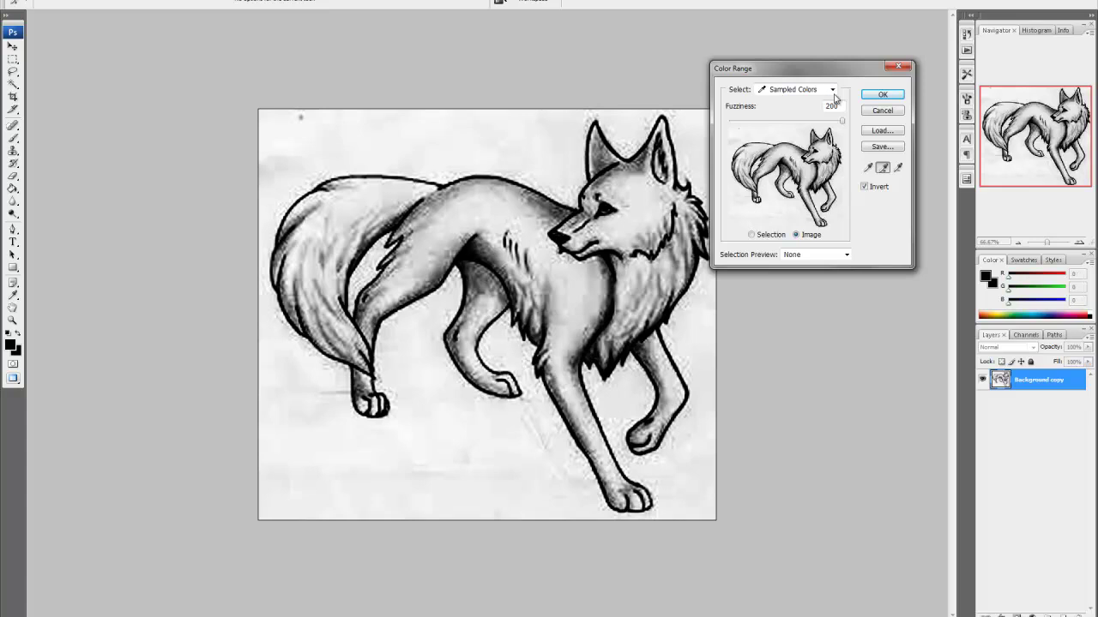
left_click(881, 96)
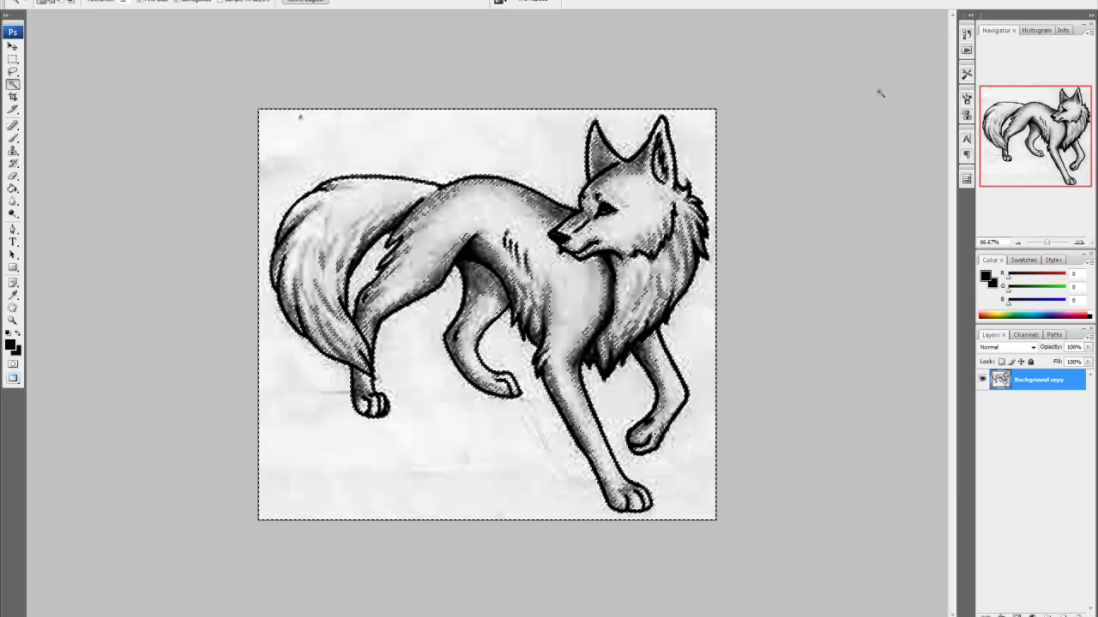
key("Delete")
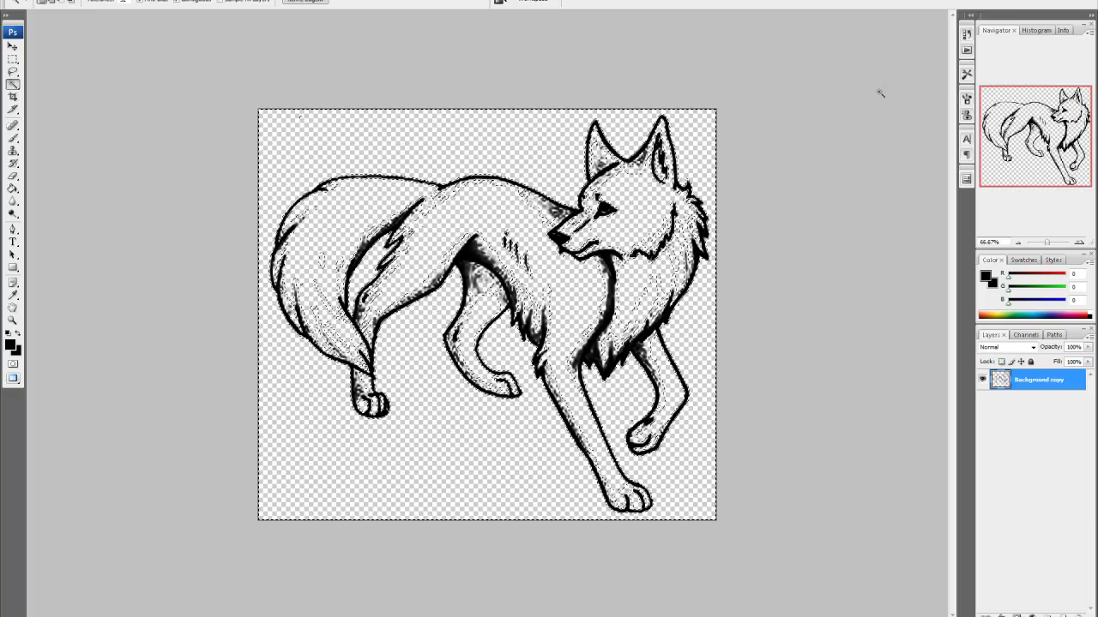
key("ctrl+d")
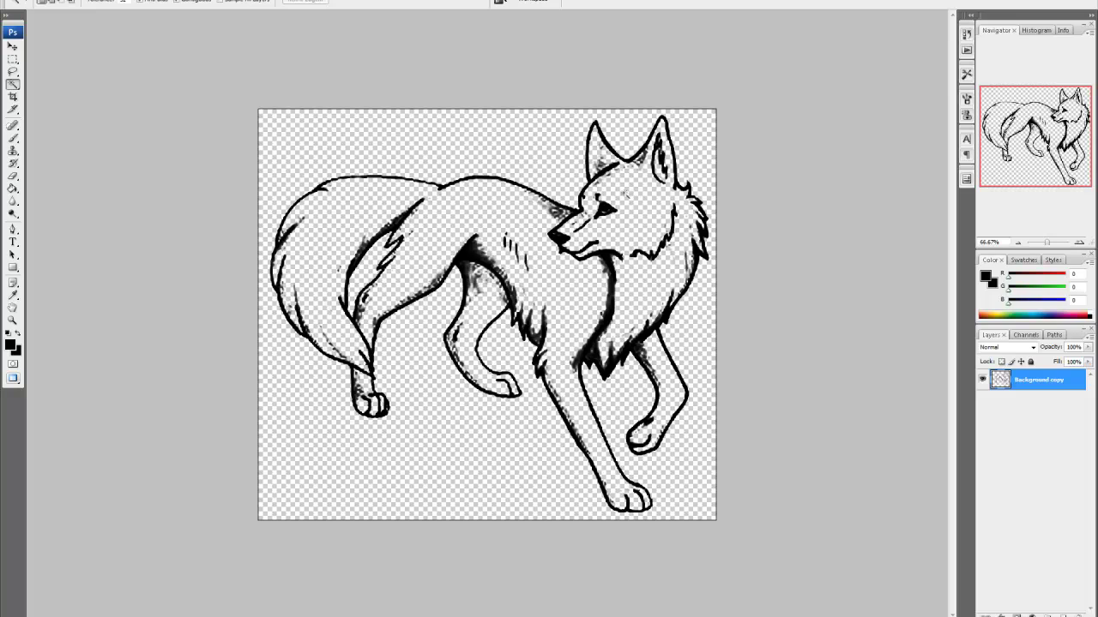
Step: Select the leftover grey tones with Color Range (fuzziness 200, Invert), remove them and deselect
right_click(628, 194)
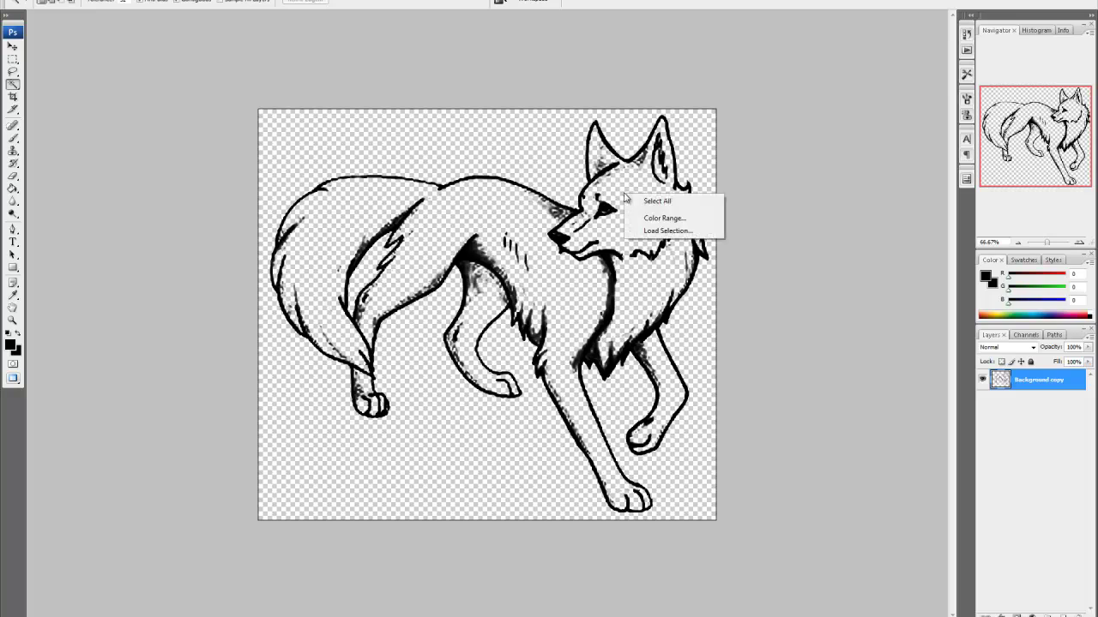
left_click(668, 216)
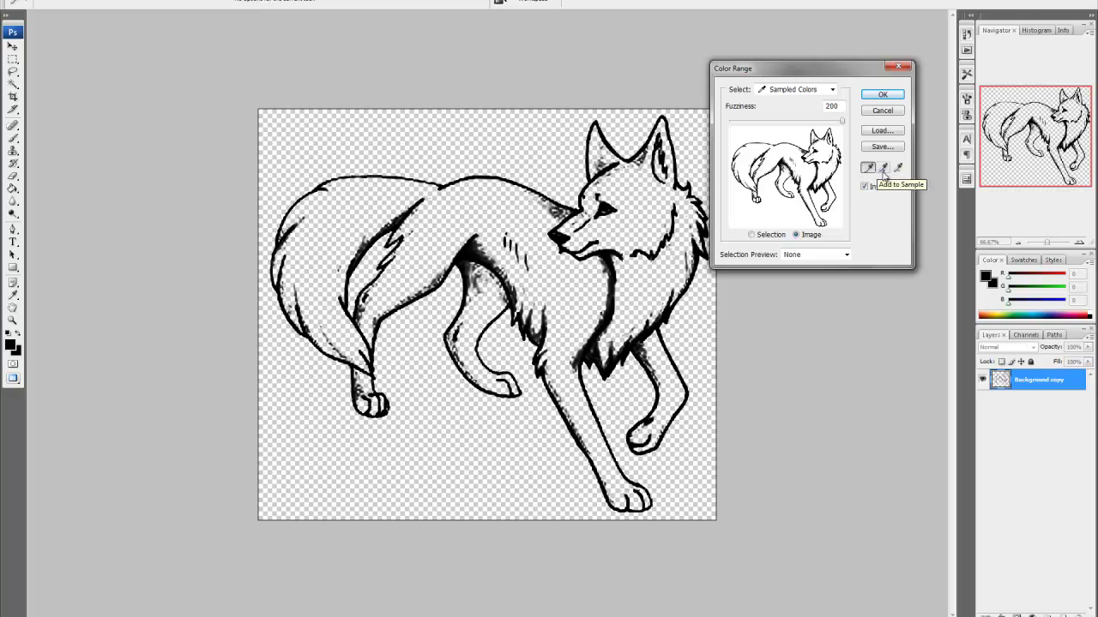
left_click(883, 169)
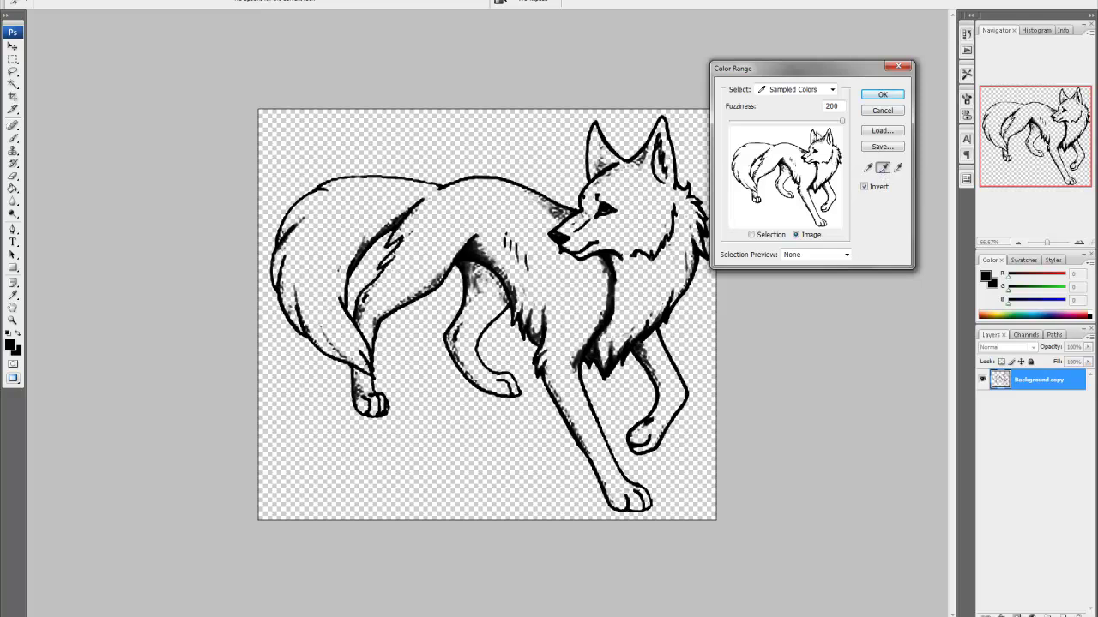
left_click(888, 94)
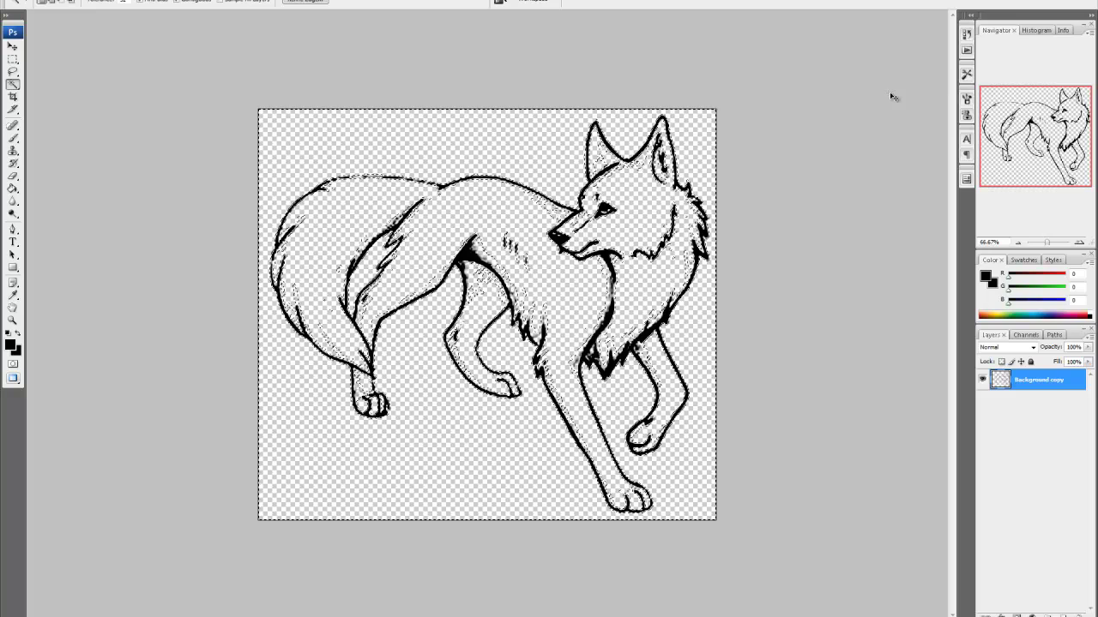
key("ctrl+d")
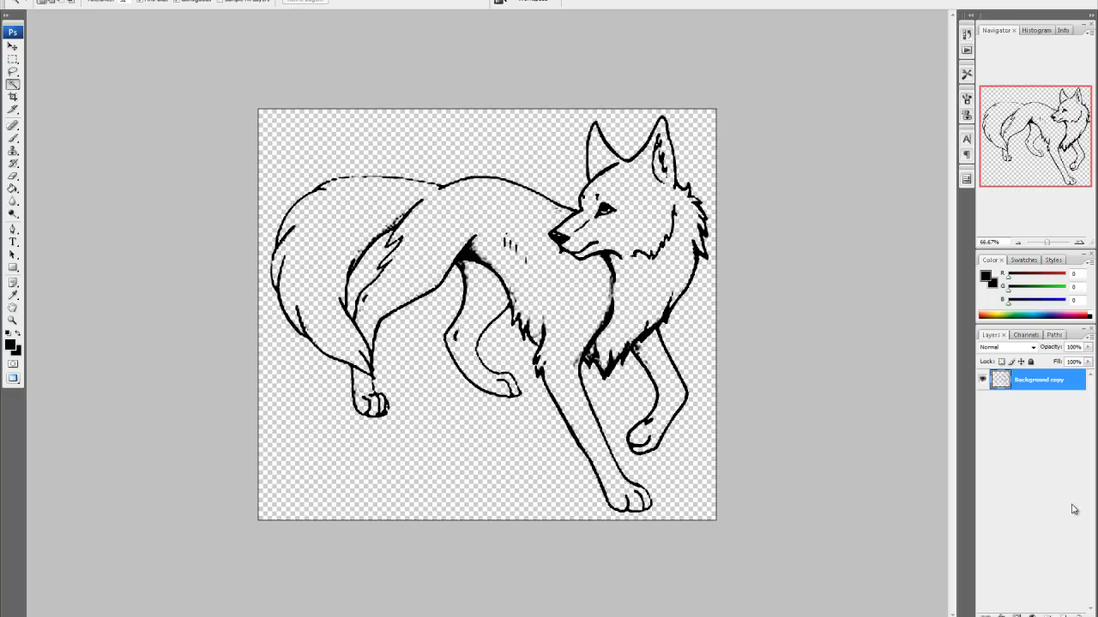
Step: Create empty Layer 1 and set the foreground colour to white (ffffff)
left_click(13, 47)
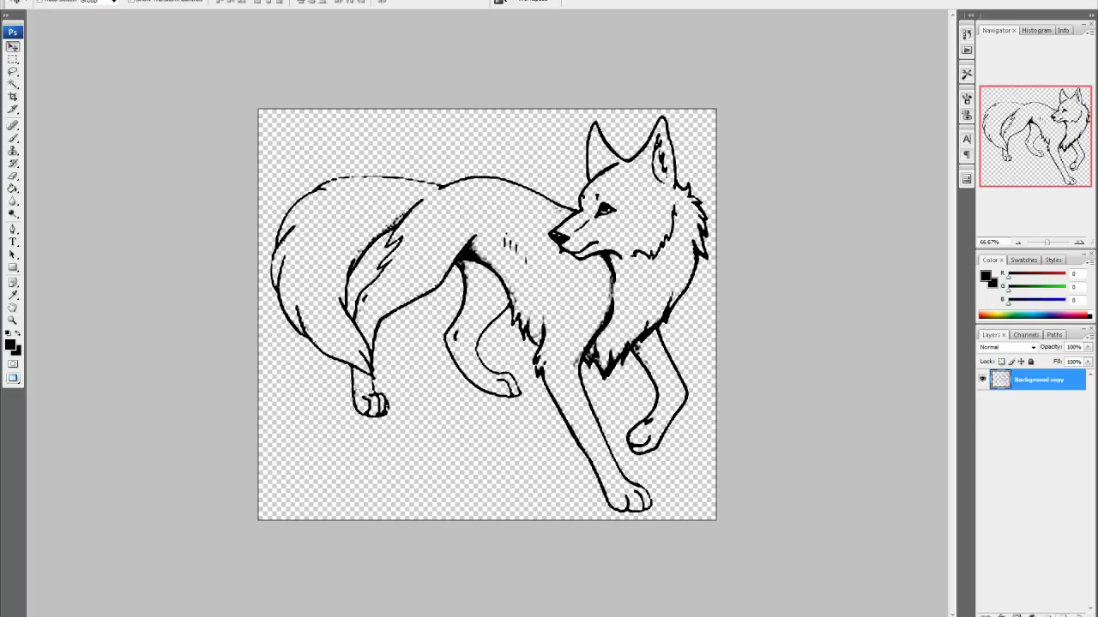
left_click(1063, 616)
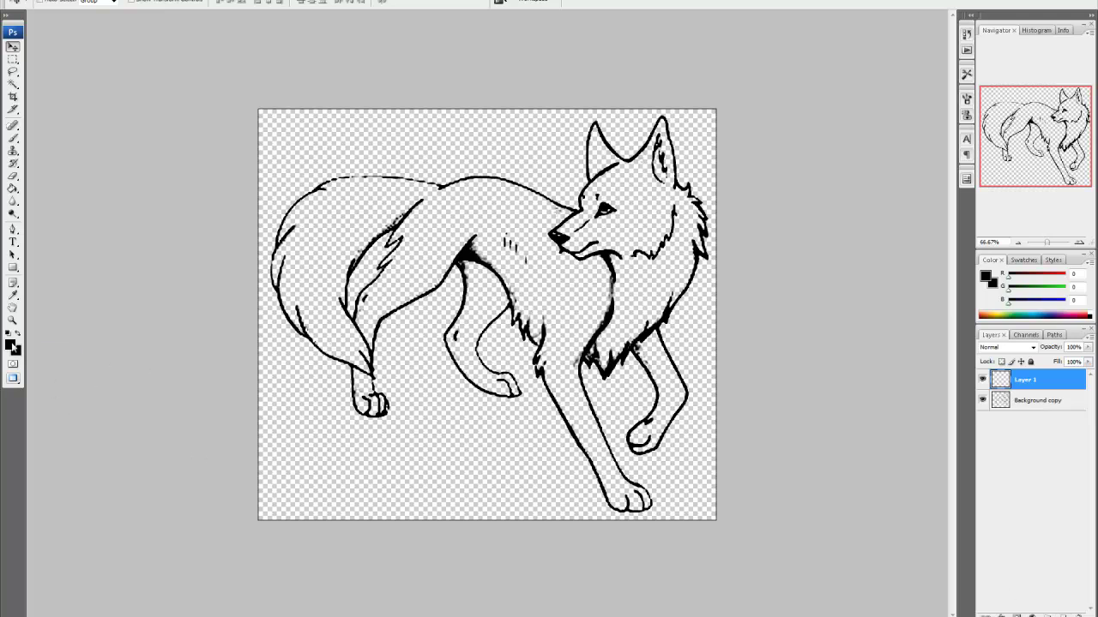
left_click(12, 345)
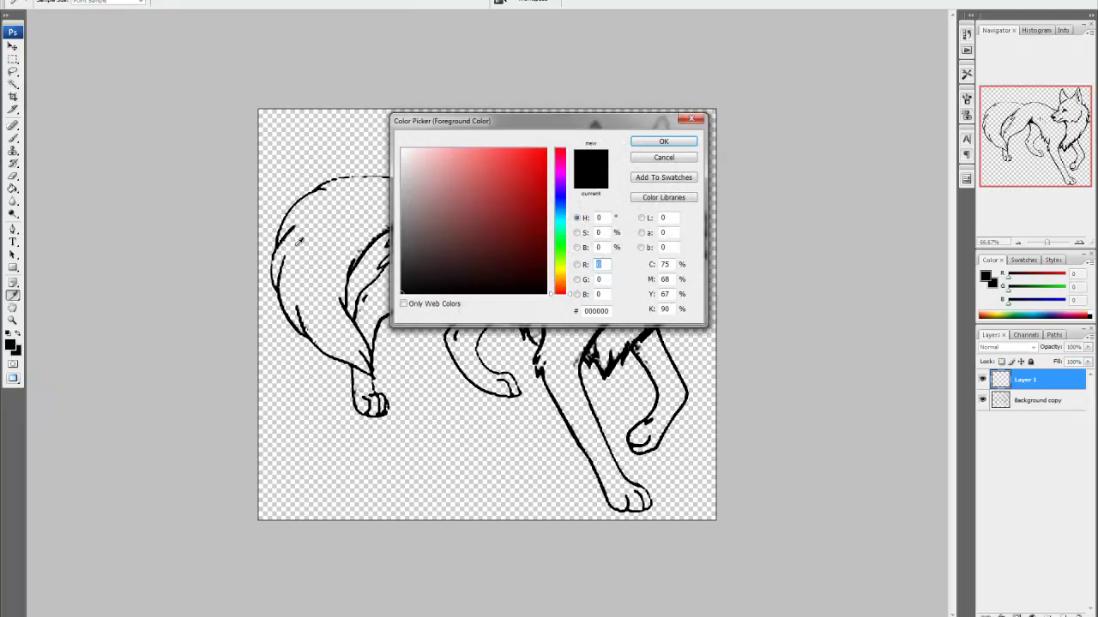
left_click(404, 305)
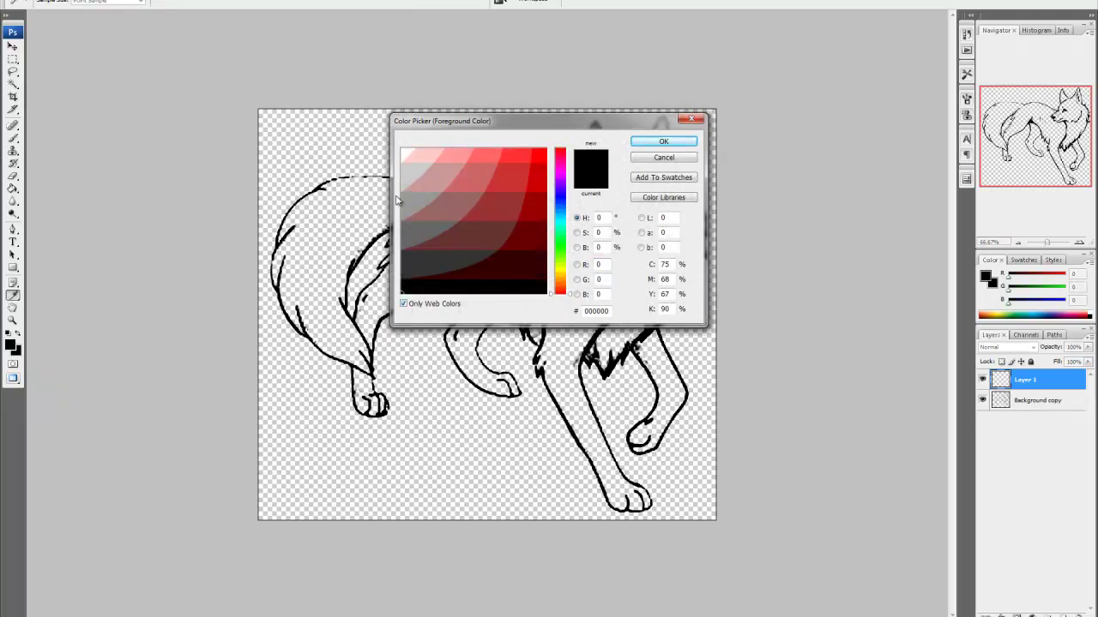
left_click(405, 153)
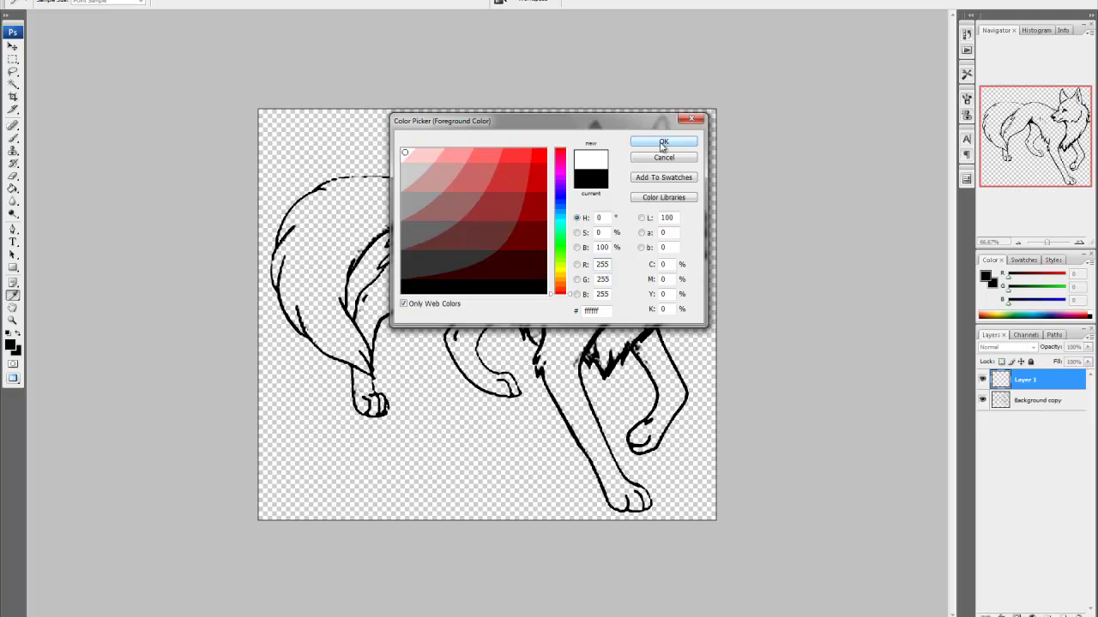
left_click(663, 141)
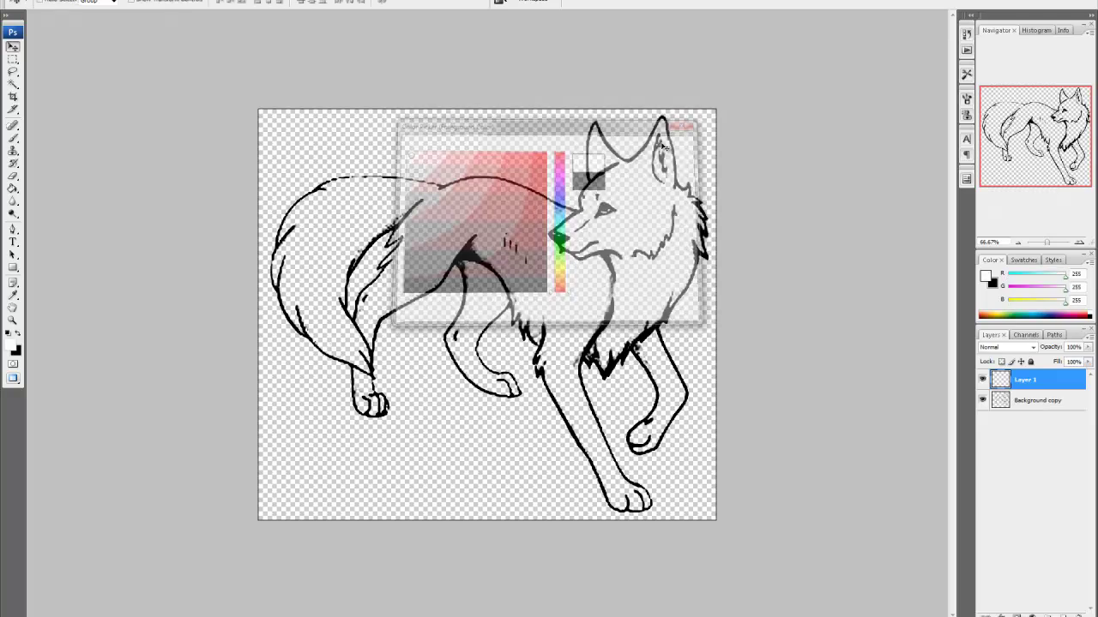
Step: Paint-bucket Layer 1 solid white and drag it below Background copy
left_click(13, 189)
left_click(339, 131)
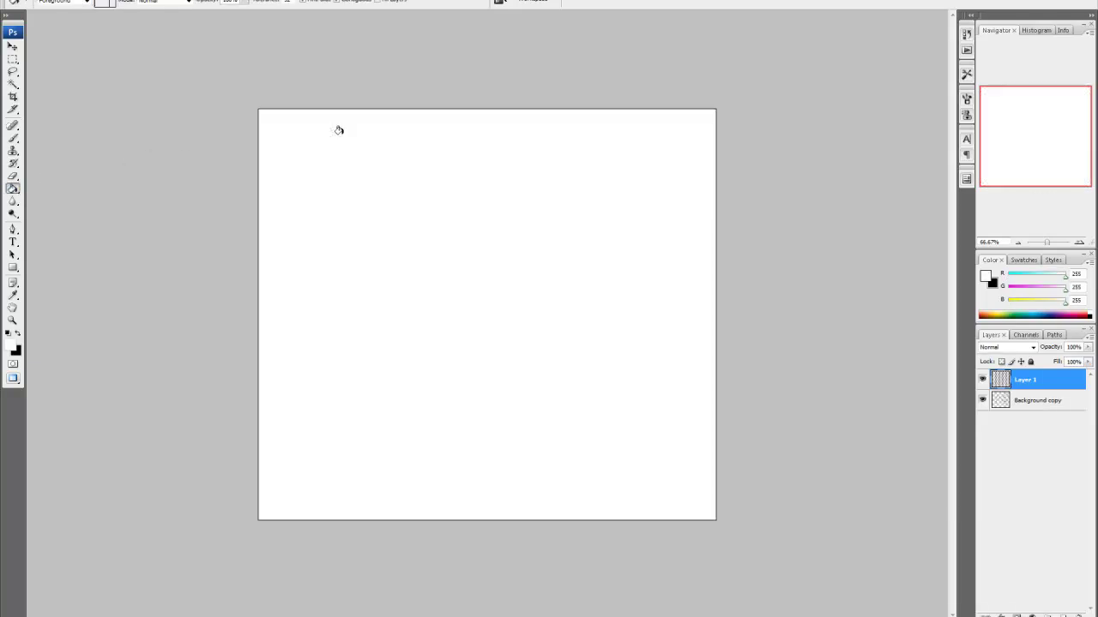
left_click(13, 46)
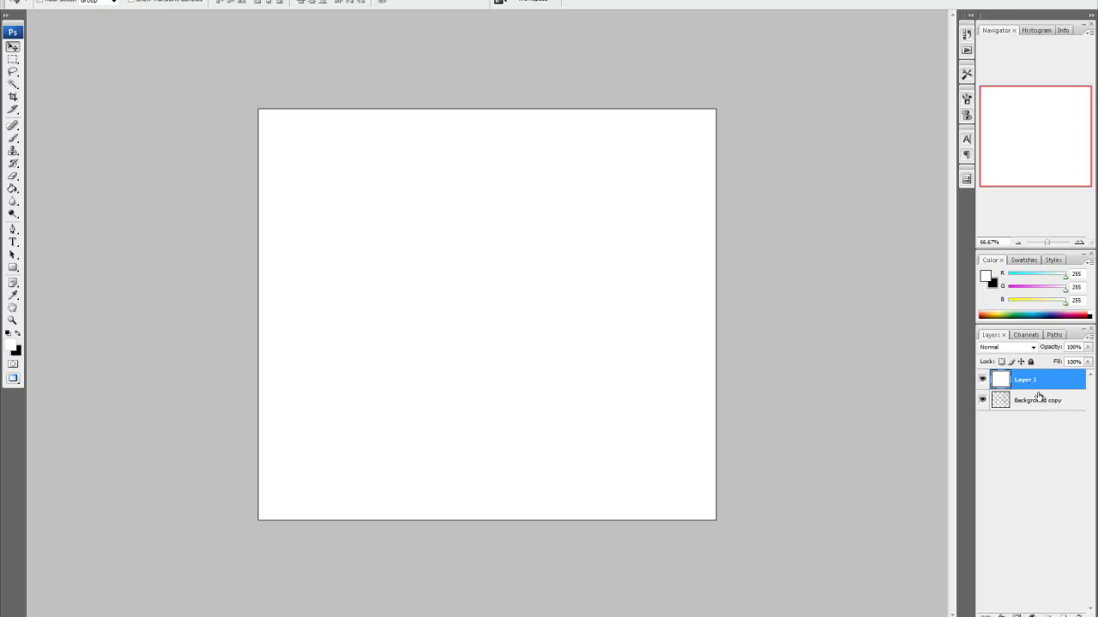
left_click_drag(1037, 385, 1038, 427)
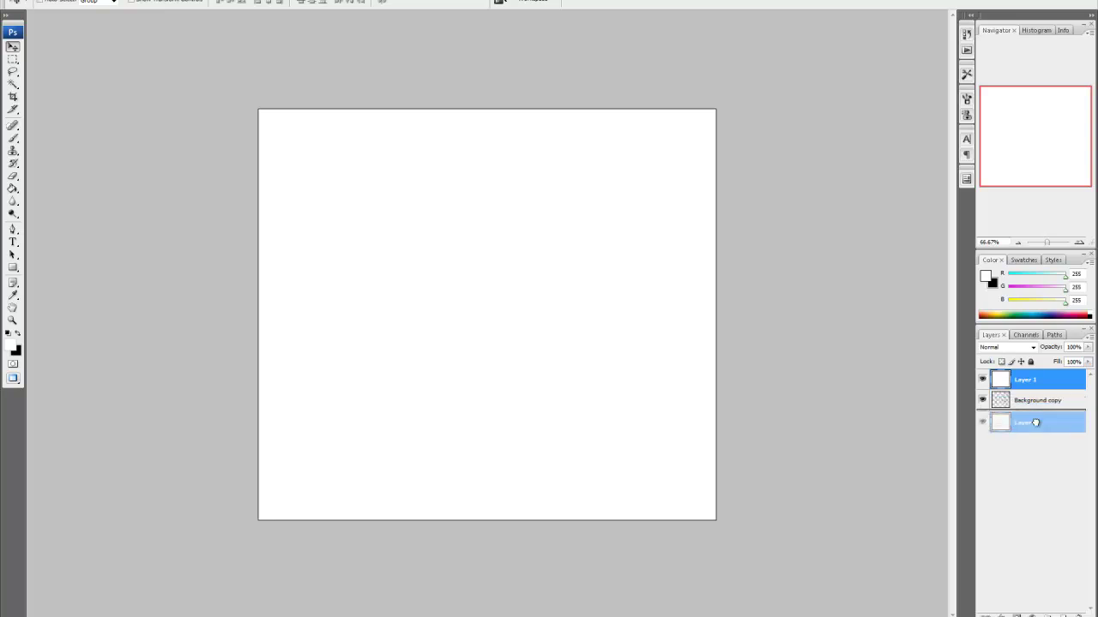